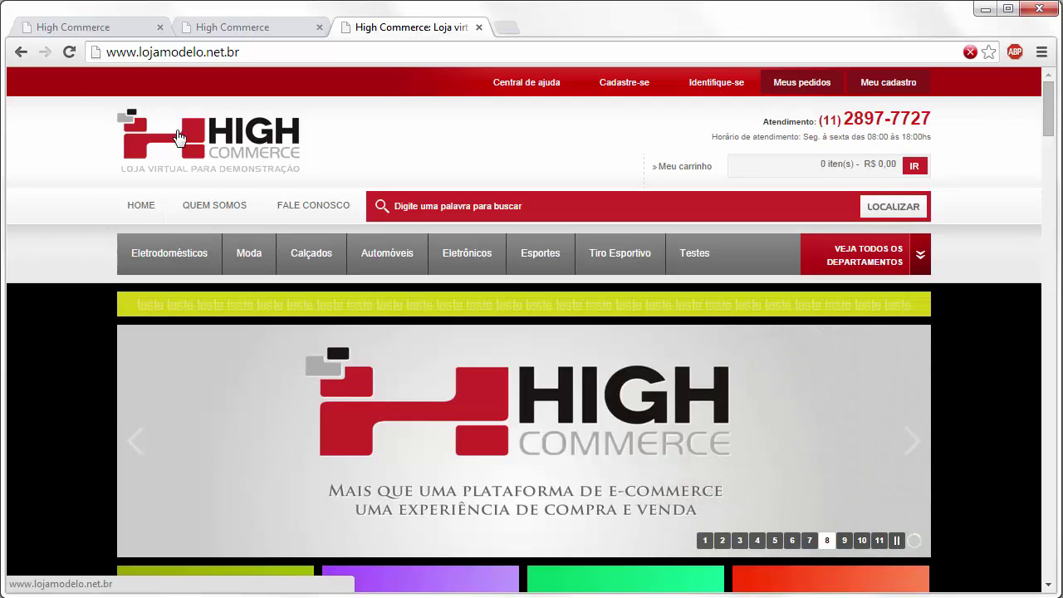
Examine the demo store's home page, including the department list with its submenus and the Destaques products.
{"action": "left_click_drag", "start_coordinate": [1047, 124], "coordinate": [1030, 106]}
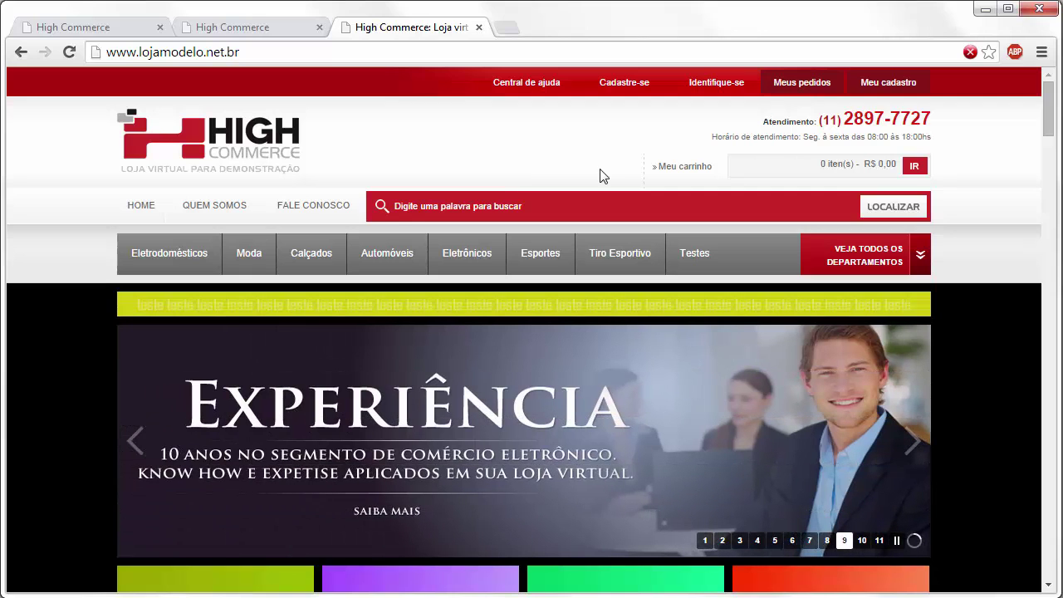
{"action": "left_click_drag", "start_coordinate": [1047, 108], "coordinate": [1036, 227]}
{"action": "scroll", "coordinate": [1036, 227], "scroll_direction": "up", "scroll_amount": 3}
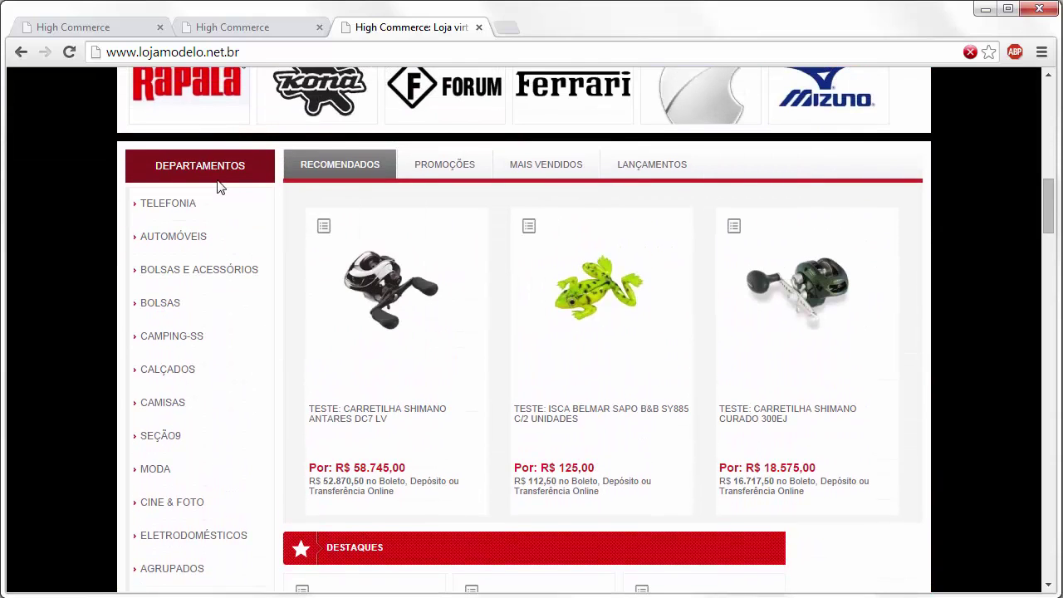
{"action": "mouse_move", "coordinate": [189, 202]}
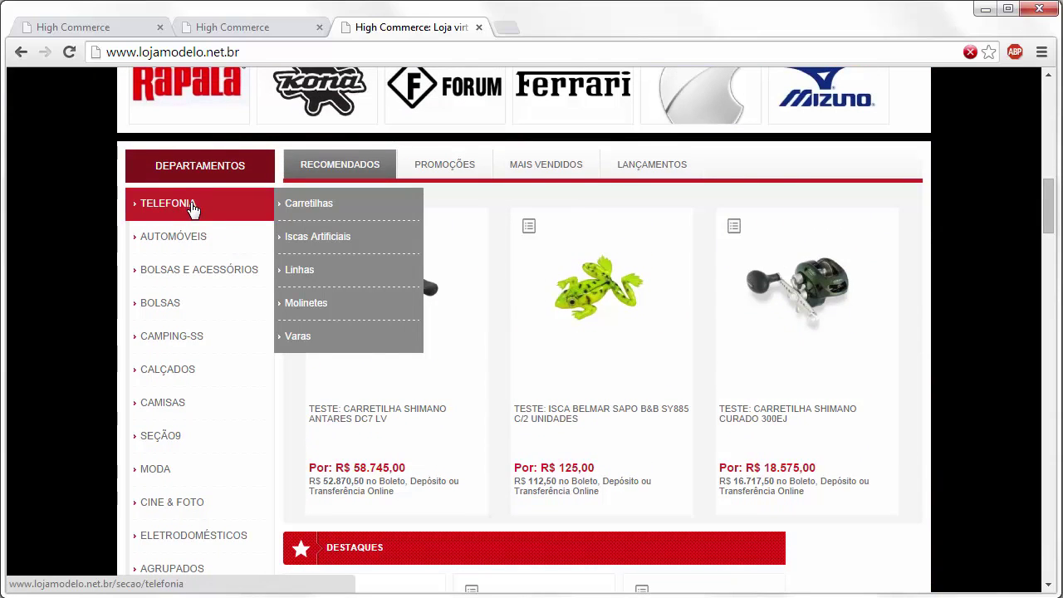
{"action": "mouse_move", "coordinate": [192, 231]}
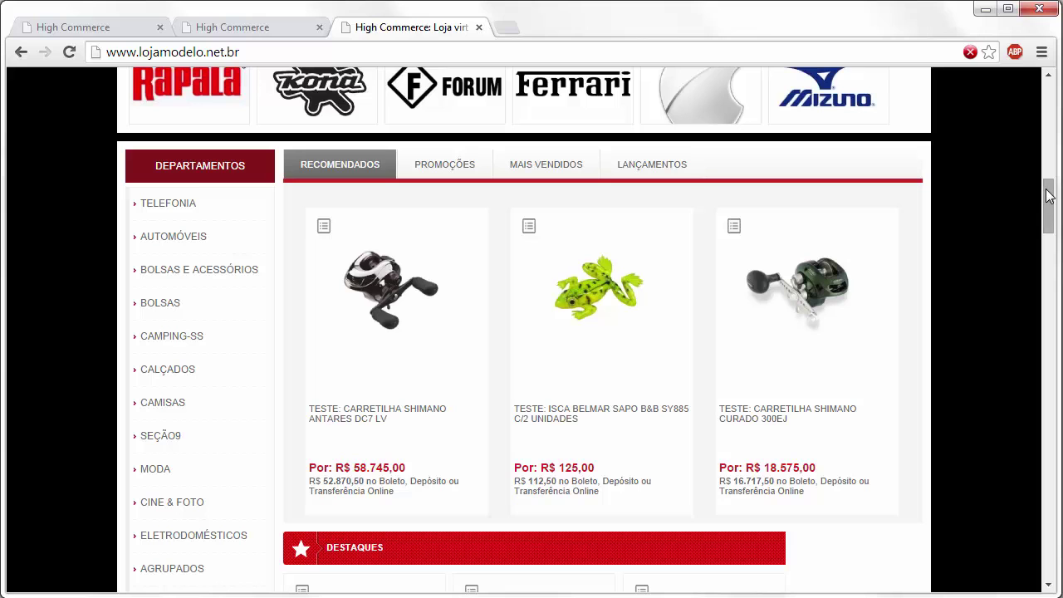
{"action": "scroll", "coordinate": [1048, 209], "scroll_direction": "down", "scroll_amount": 3}
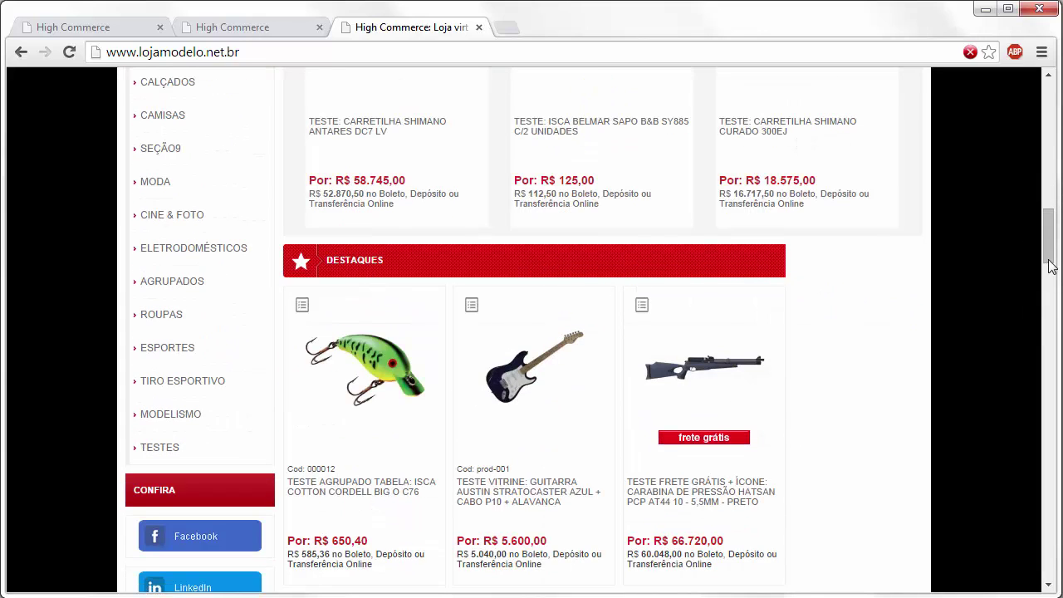
{"action": "left_click_drag", "start_coordinate": [1050, 261], "coordinate": [1034, 116]}
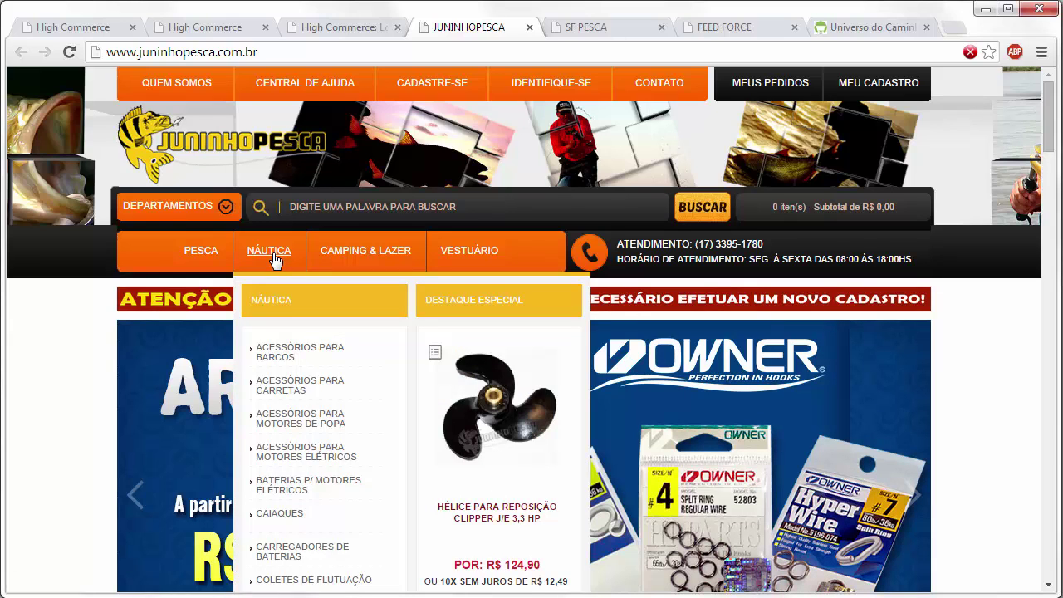
View the designs of Juninho Pesca's Náutica section, SF Pesca's Pesca de Praia and Vestuário sections, and the Feed Force home page.
{"action": "left_click", "coordinate": [272, 255]}
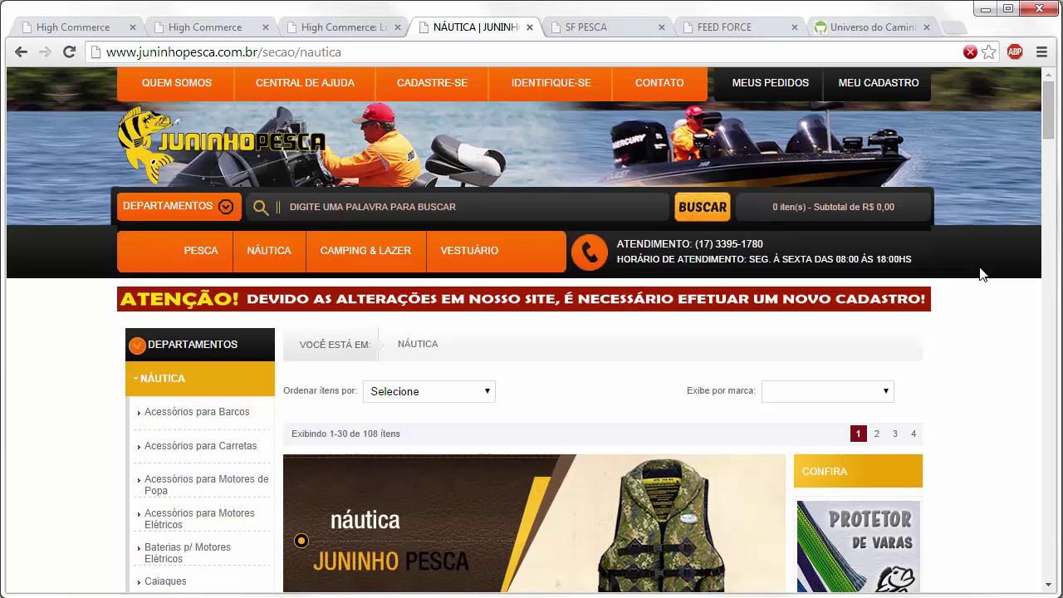
{"action": "left_click", "coordinate": [591, 27]}
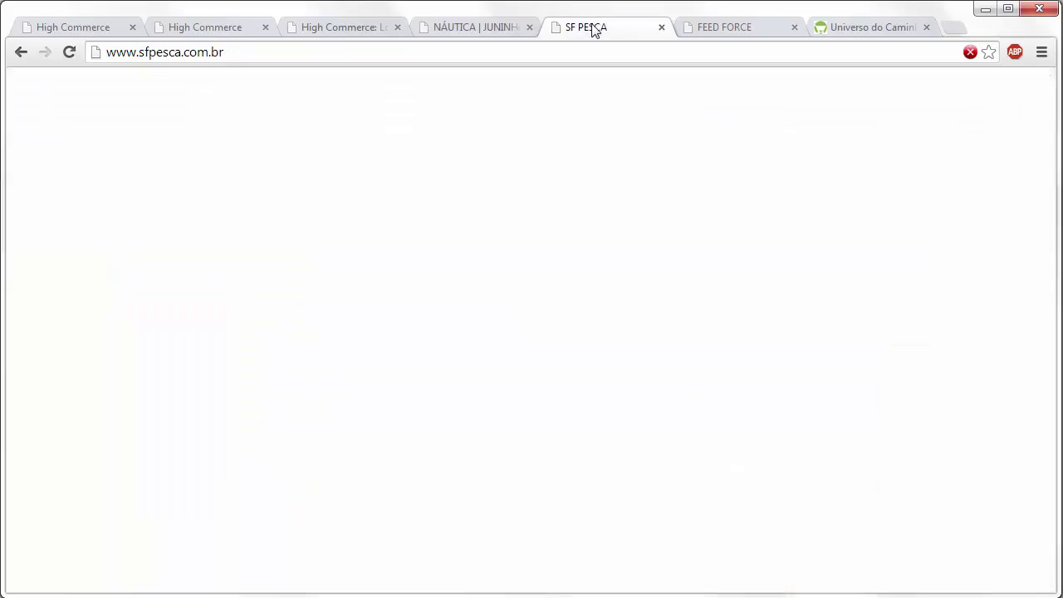
{"action": "left_click", "coordinate": [845, 170]}
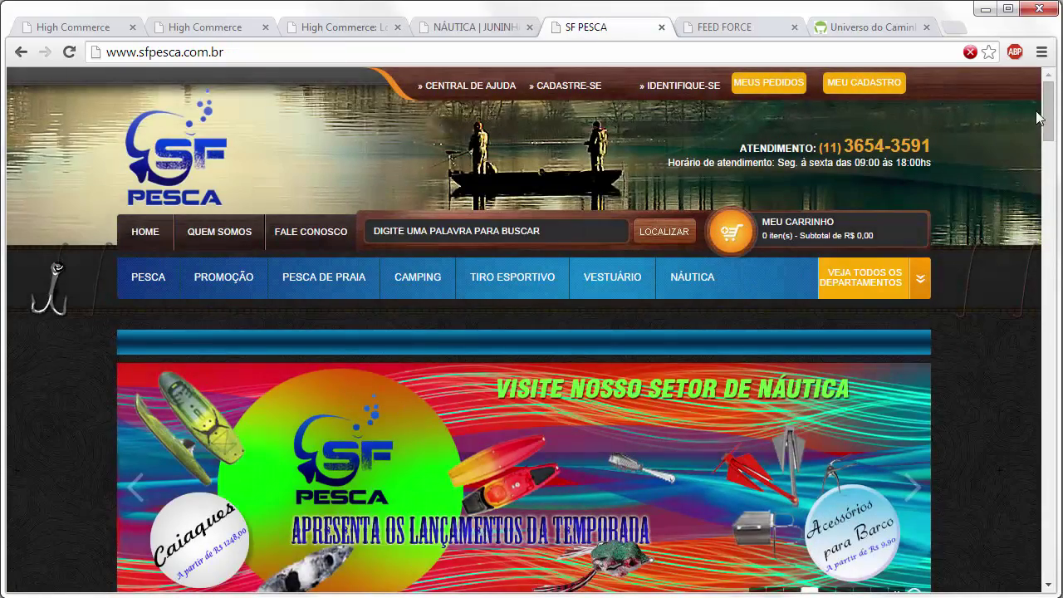
{"action": "left_click", "coordinate": [314, 282]}
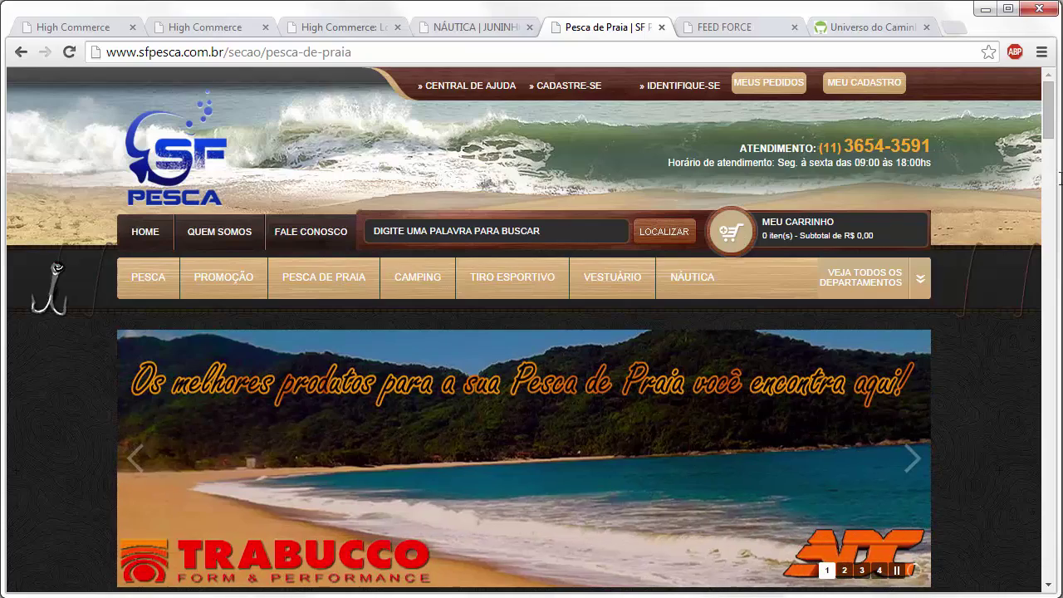
{"action": "left_click_drag", "start_coordinate": [1051, 131], "coordinate": [1044, 79]}
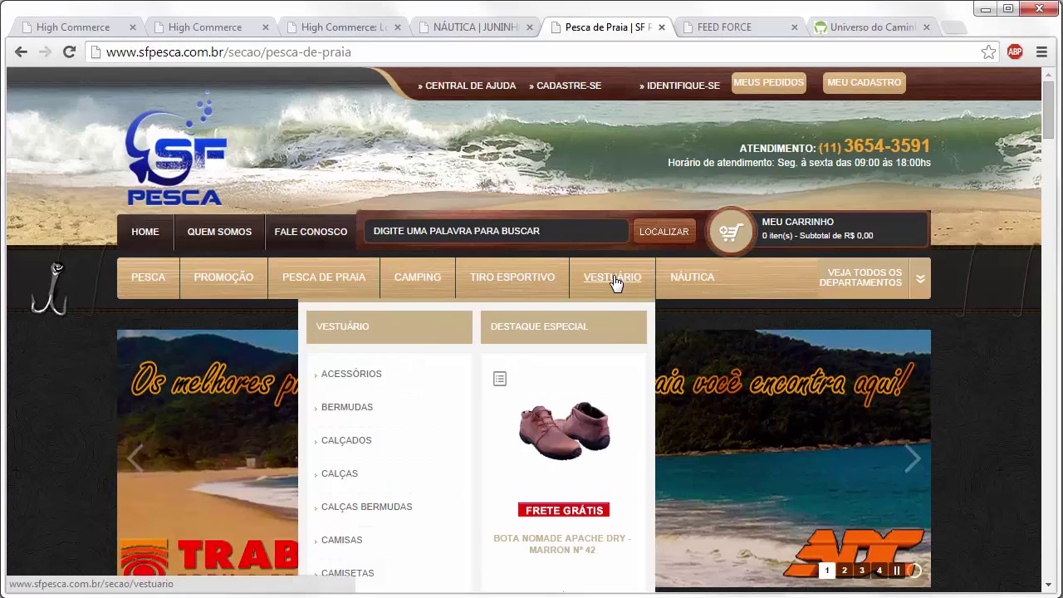
{"action": "left_click", "coordinate": [612, 272]}
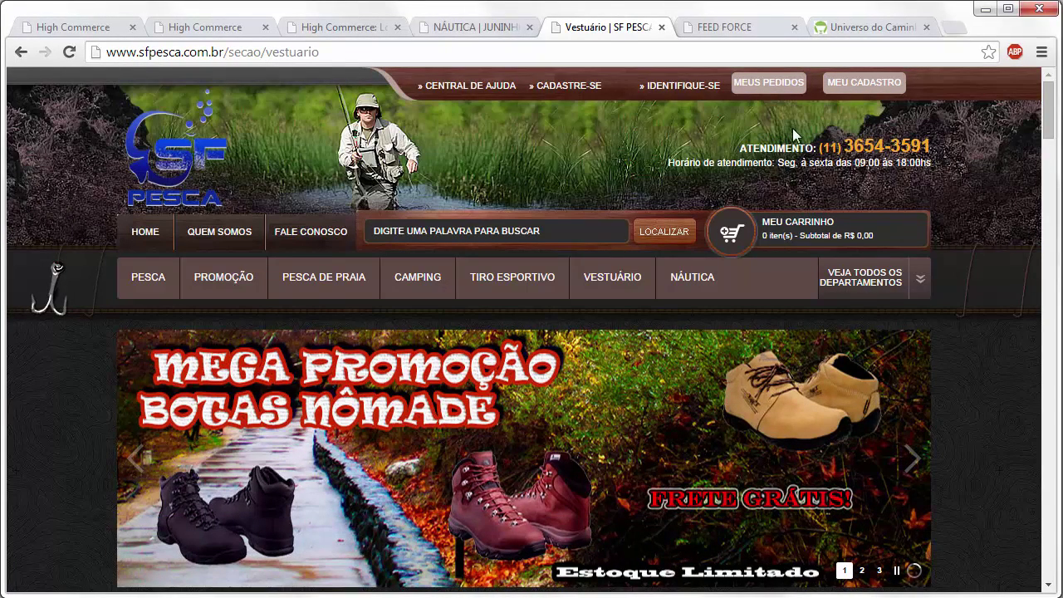
{"action": "left_click", "coordinate": [734, 30]}
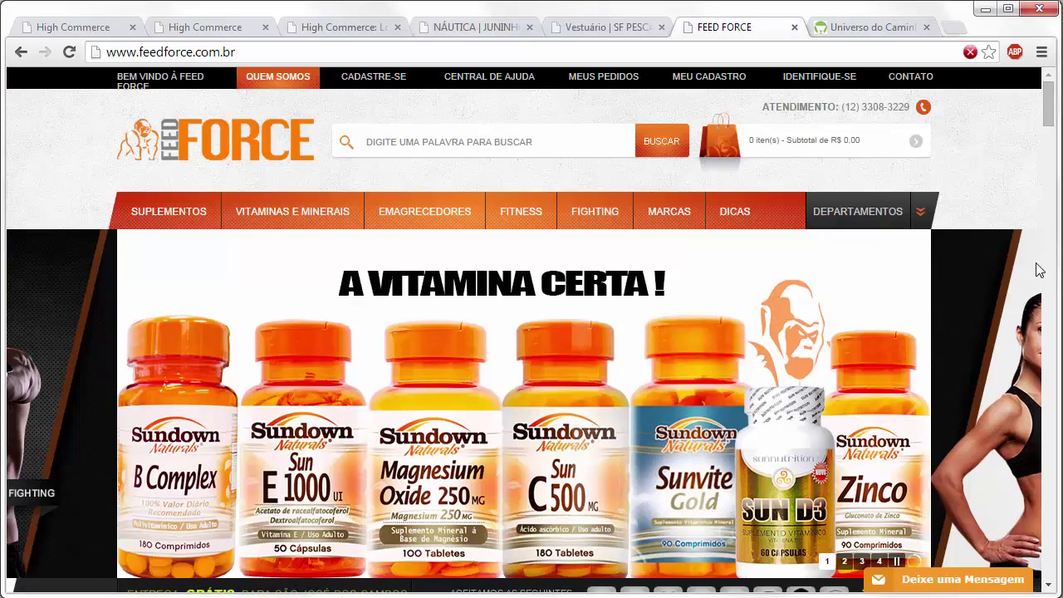
{"action": "left_click_drag", "start_coordinate": [1047, 116], "coordinate": [1043, 87]}
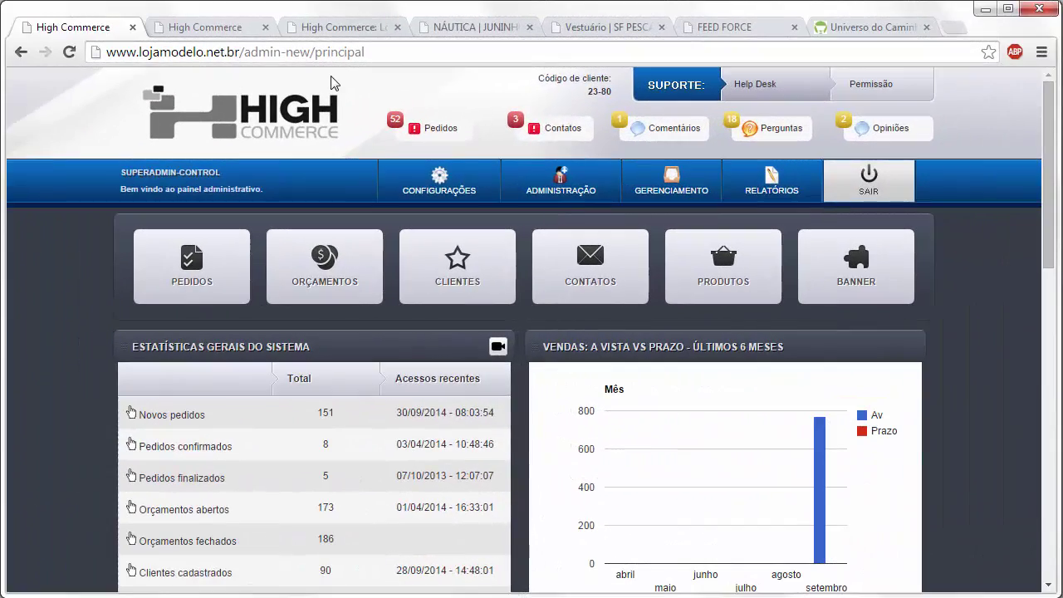
Open the RED-01 template for editing in the store admin's Gerenciador de Design, showing its display location settings.
{"action": "mouse_move", "coordinate": [465, 174]}
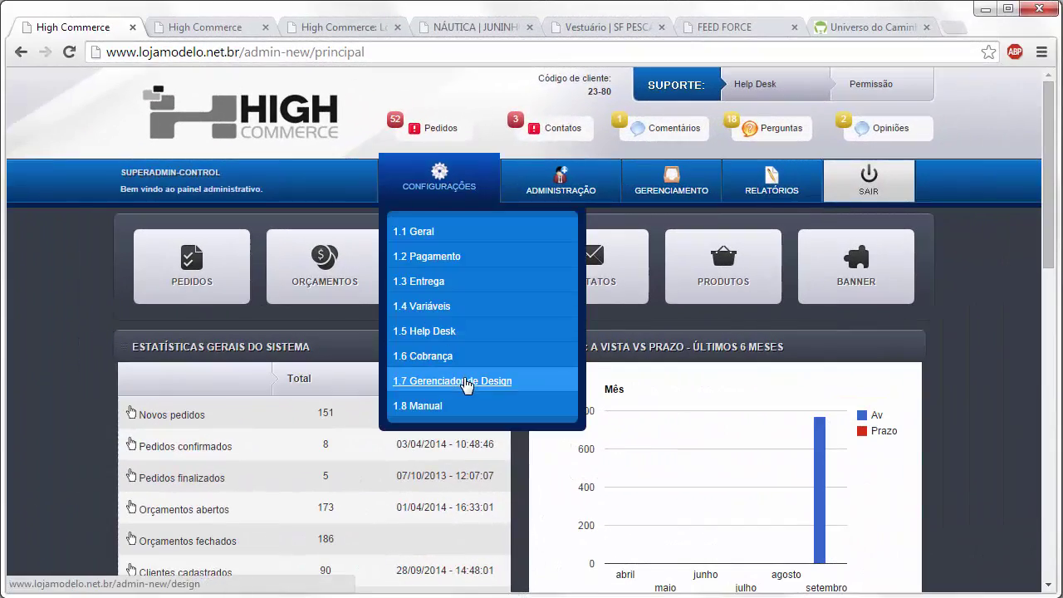
{"action": "left_click", "coordinate": [469, 381]}
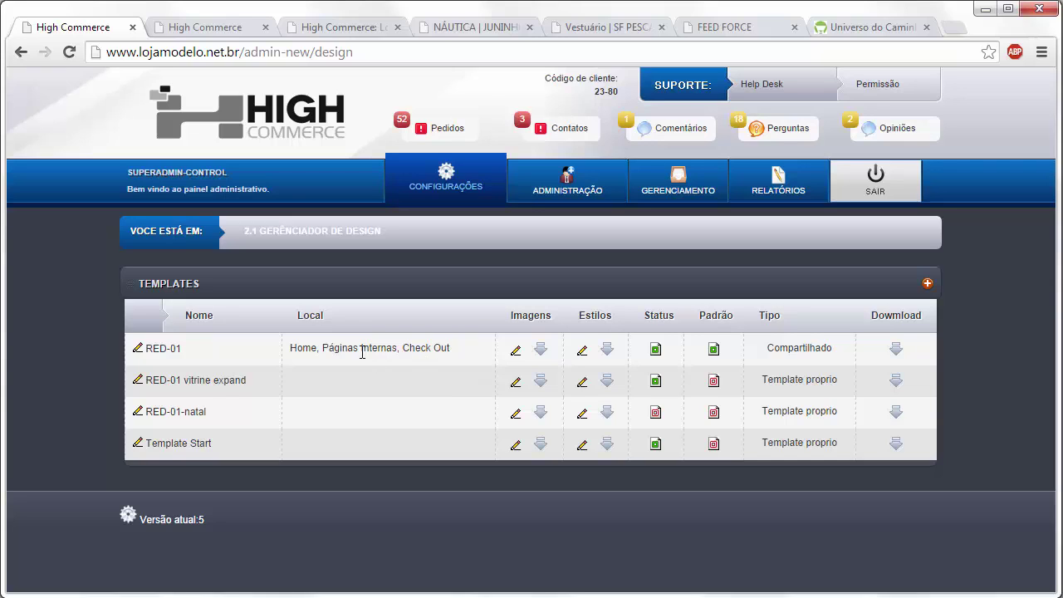
{"action": "left_click", "coordinate": [143, 348]}
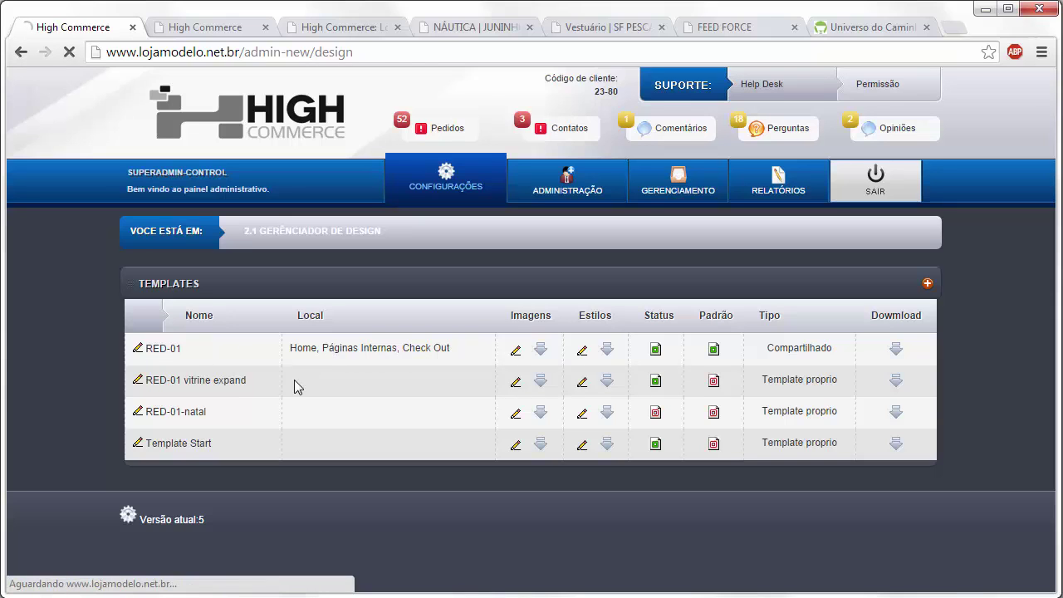
{"action": "scroll", "coordinate": [695, 348], "scroll_direction": "down", "scroll_amount": 2}
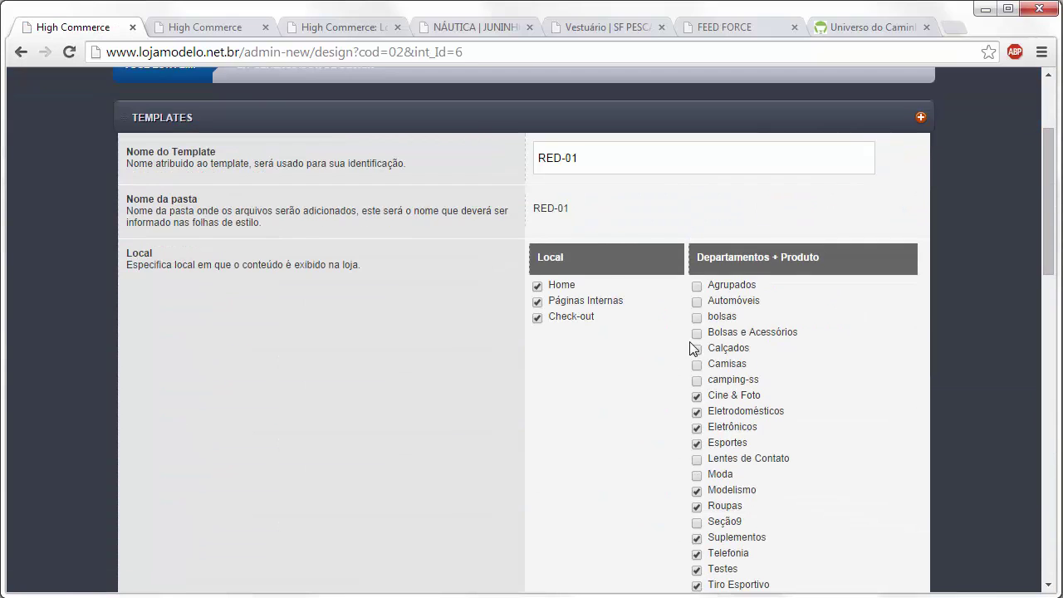
Remove Páginas Internas and Check-out from the template's display locations.
{"action": "left_click", "coordinate": [537, 301]}
{"action": "left_click", "coordinate": [537, 317]}
{"action": "left_click", "coordinate": [538, 286]}
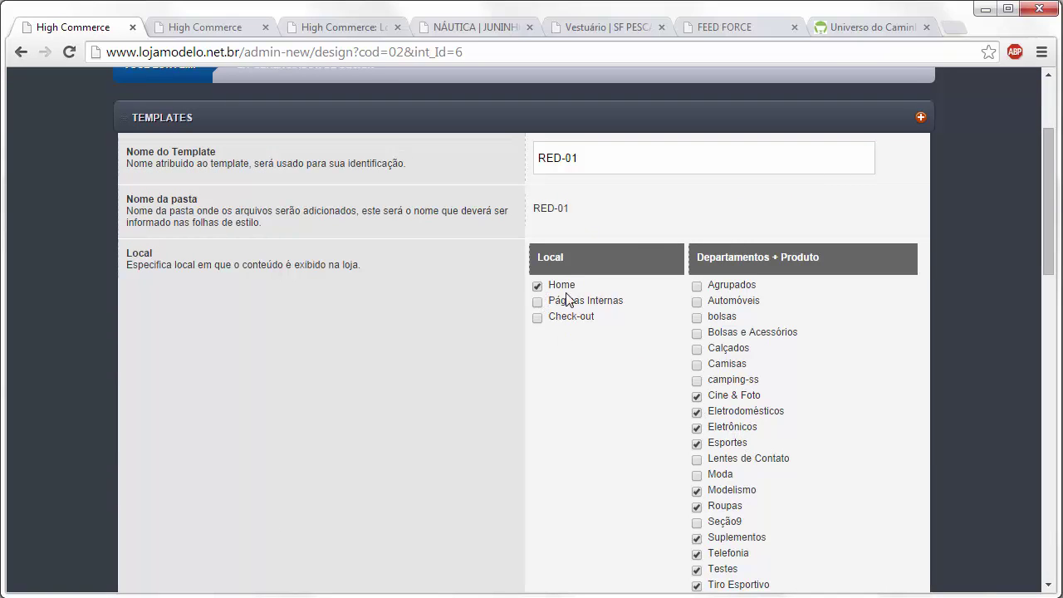
Assign the template to the Automóveis department and enable Home, Páginas Internas and Check-out as its display locations.
{"action": "left_click", "coordinate": [696, 301]}
{"action": "left_click", "coordinate": [537, 285]}
{"action": "left_click", "coordinate": [537, 301]}
{"action": "left_click", "coordinate": [537, 317]}
Examine the library of header variables, highlighting [url_loja], and continue to the source code of the store's header.
{"action": "scroll", "coordinate": [631, 249], "scroll_direction": "down", "scroll_amount": 1}
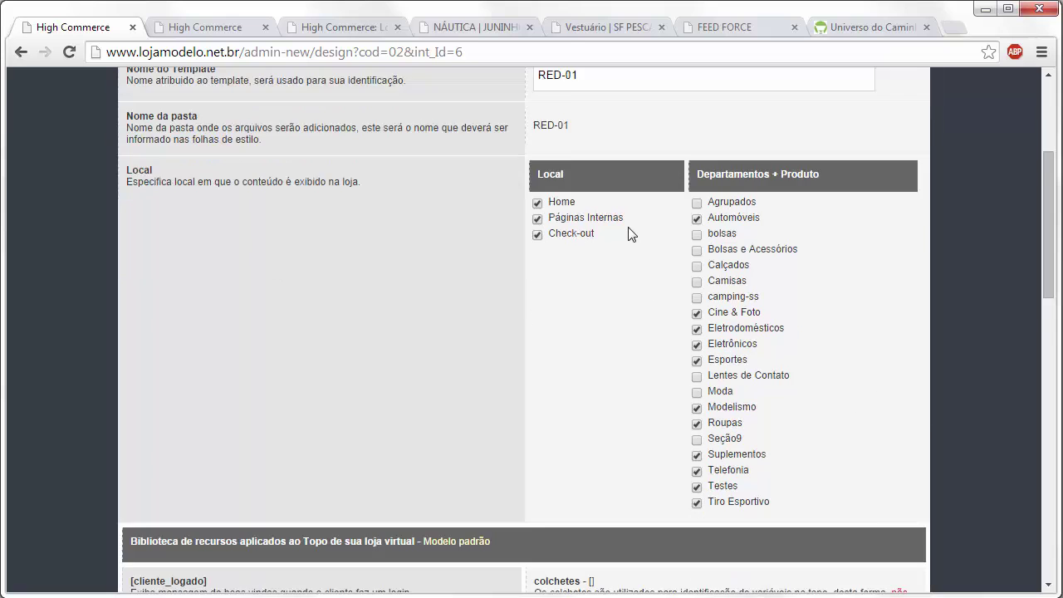
{"action": "scroll", "coordinate": [628, 234], "scroll_direction": "down", "scroll_amount": 1}
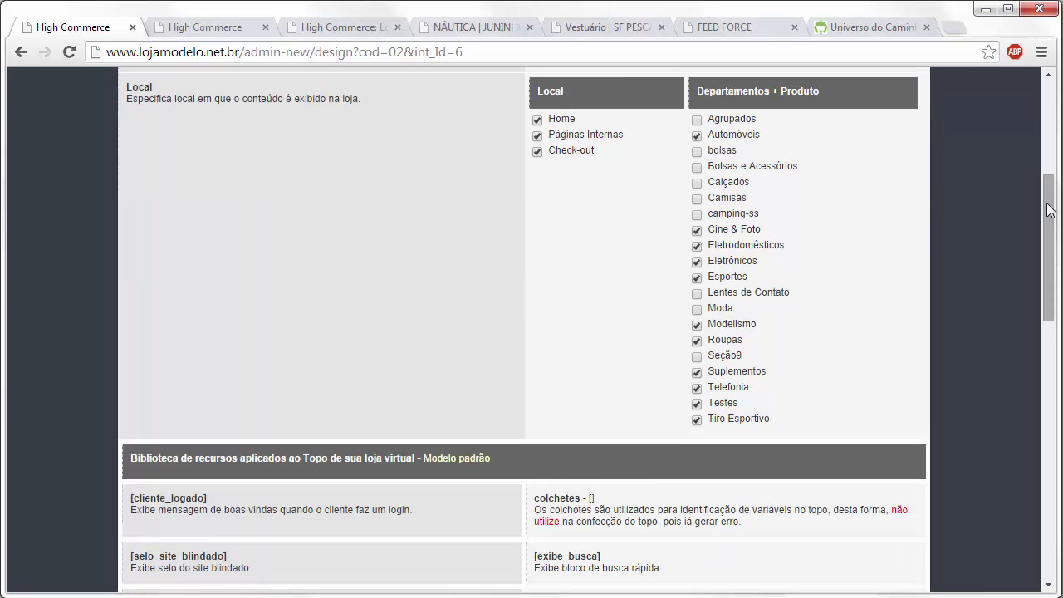
{"action": "scroll", "coordinate": [1048, 210], "scroll_direction": "up", "scroll_amount": 1}
{"action": "scroll", "coordinate": [1047, 204], "scroll_direction": "down", "scroll_amount": 1}
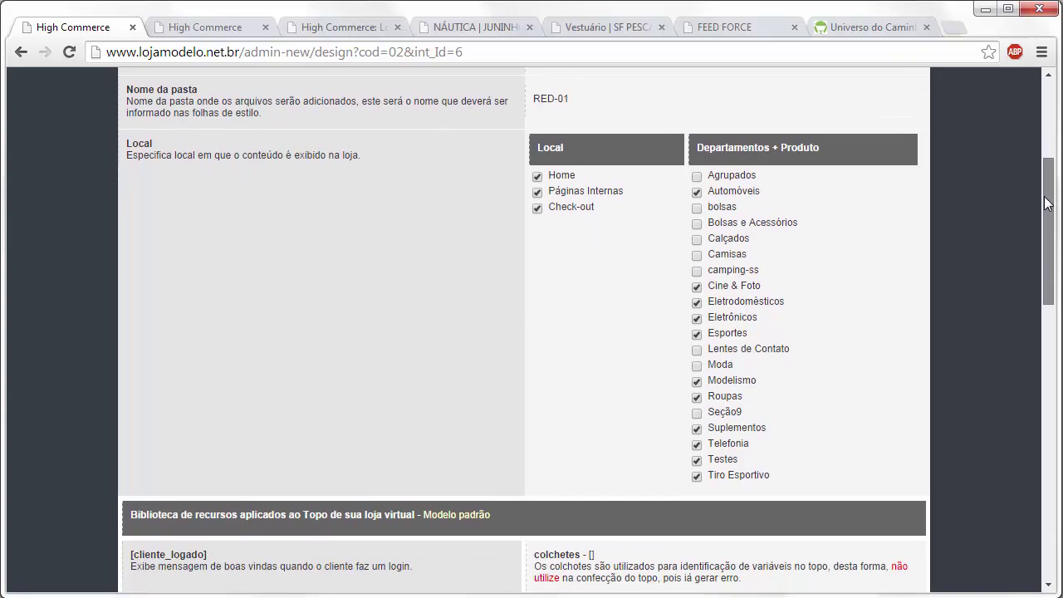
{"action": "left_click_drag", "start_coordinate": [1047, 204], "coordinate": [1038, 304]}
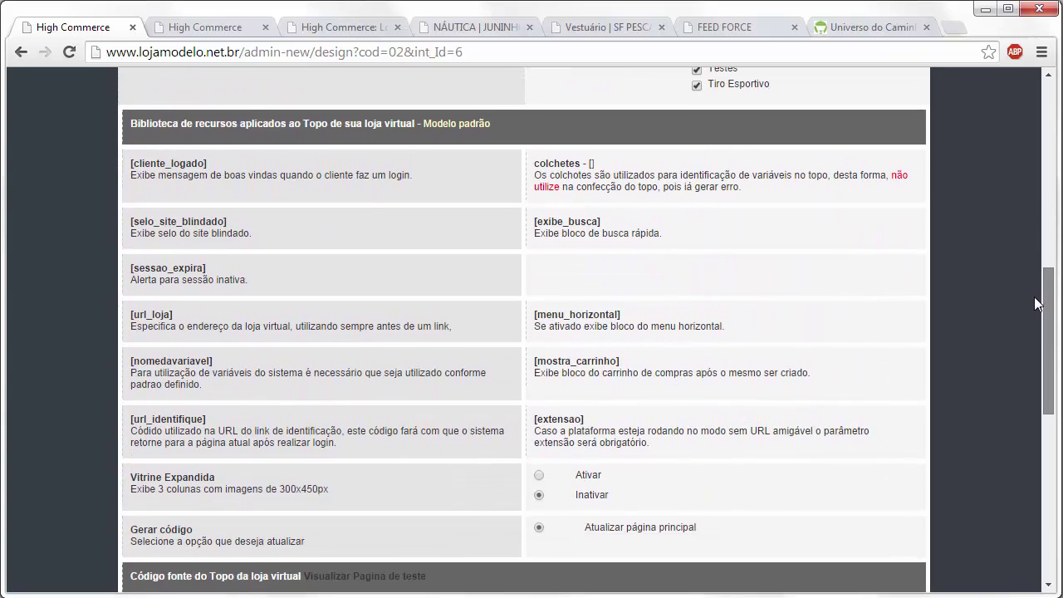
{"action": "scroll", "coordinate": [1036, 304], "scroll_direction": "down", "scroll_amount": 1}
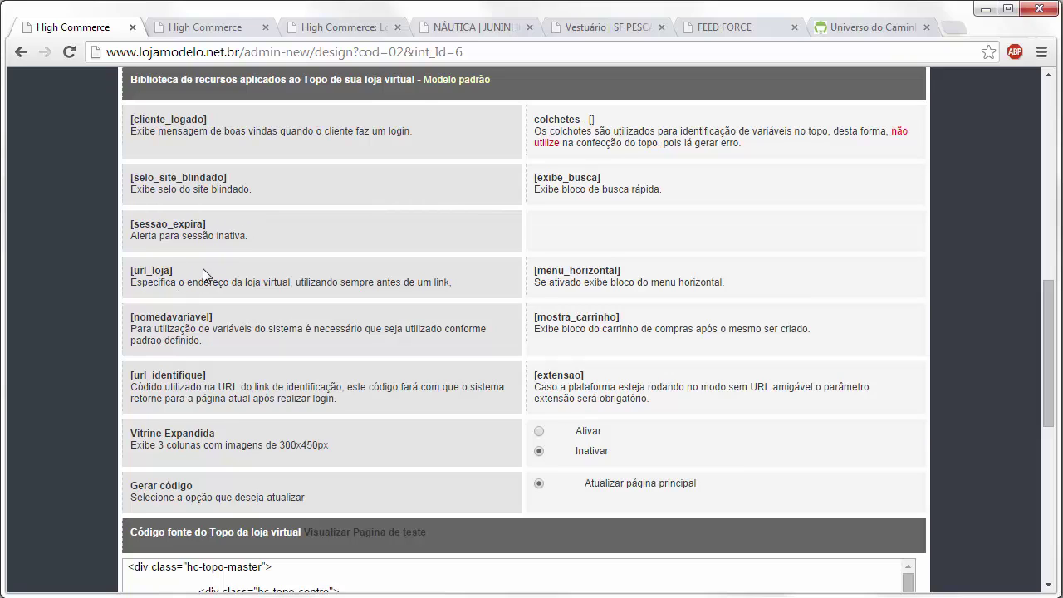
{"action": "left_click_drag", "start_coordinate": [172, 271], "coordinate": [128, 274]}
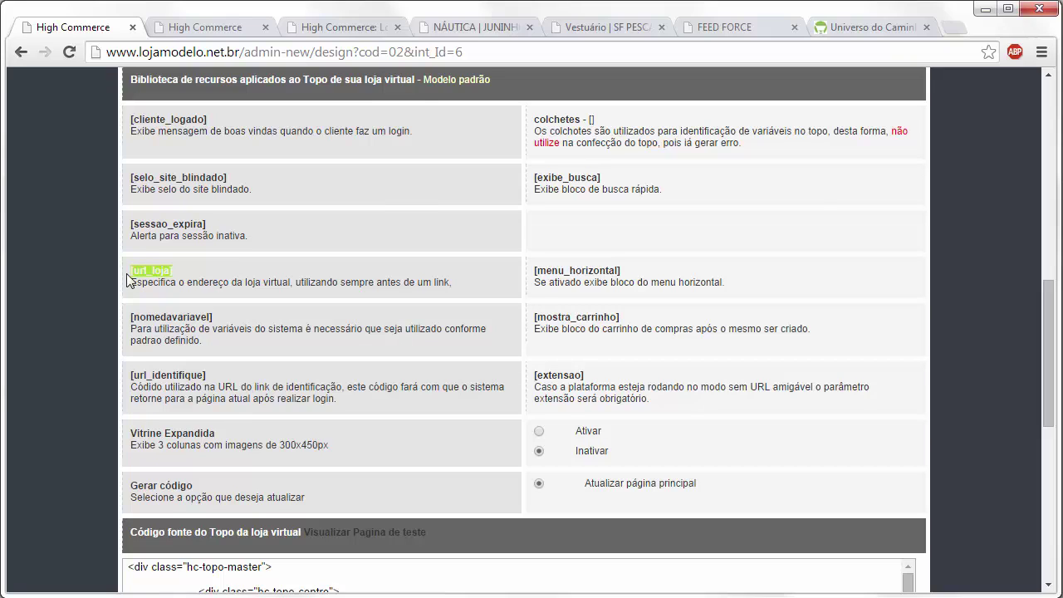
{"action": "left_click_drag", "start_coordinate": [1048, 334], "coordinate": [1047, 427]}
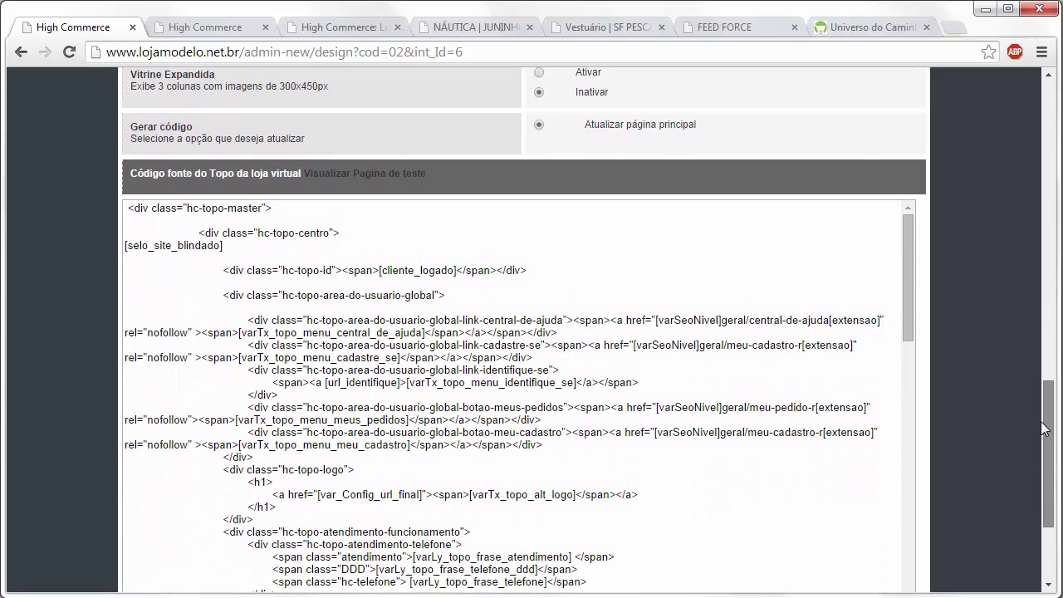
{"action": "left_click", "coordinate": [906, 281]}
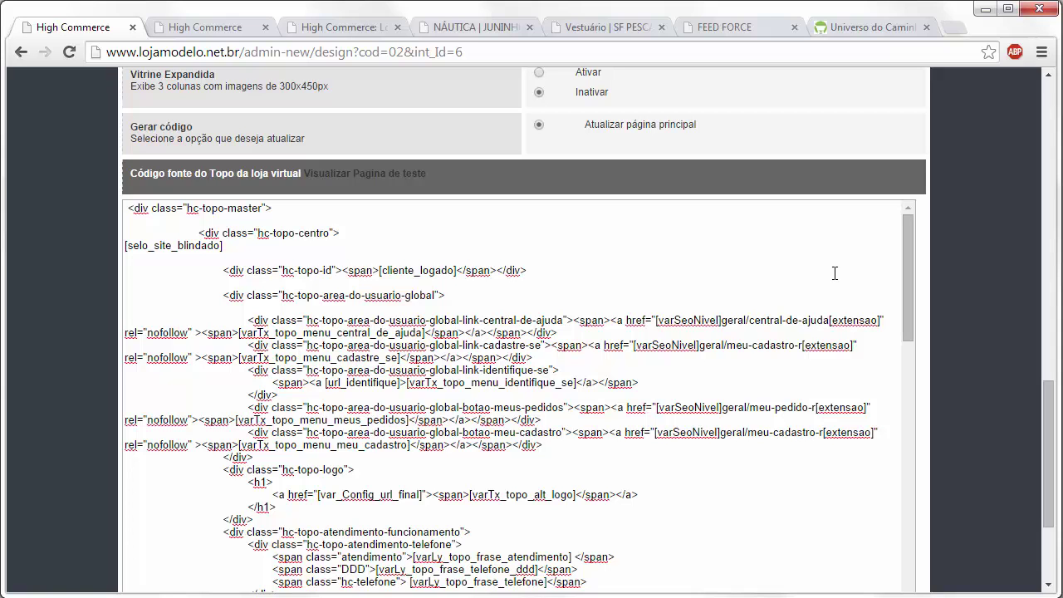
Review the page headers of the Juninho Pesca, SF Pesca and Feed Force example stores again.
{"action": "left_click", "coordinate": [239, 31]}
{"action": "left_click", "coordinate": [505, 45]}
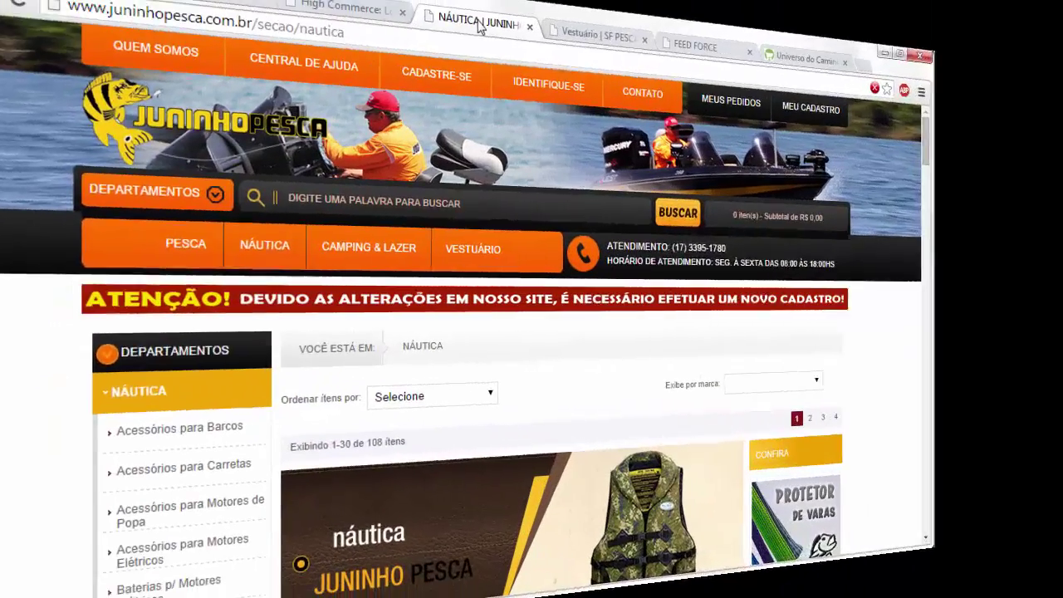
{"action": "left_click", "coordinate": [619, 33]}
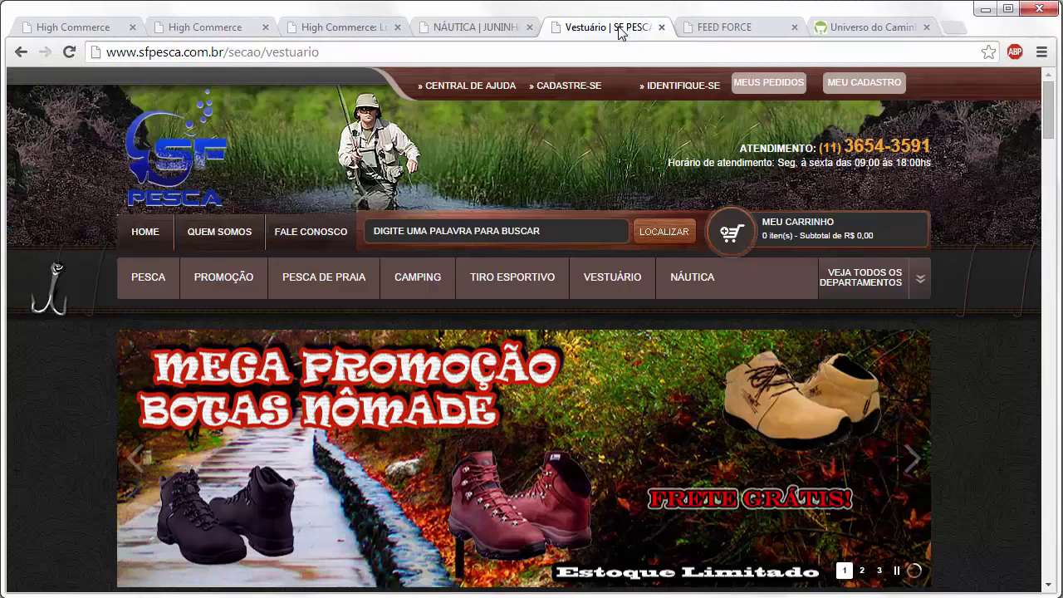
{"action": "left_click", "coordinate": [726, 30]}
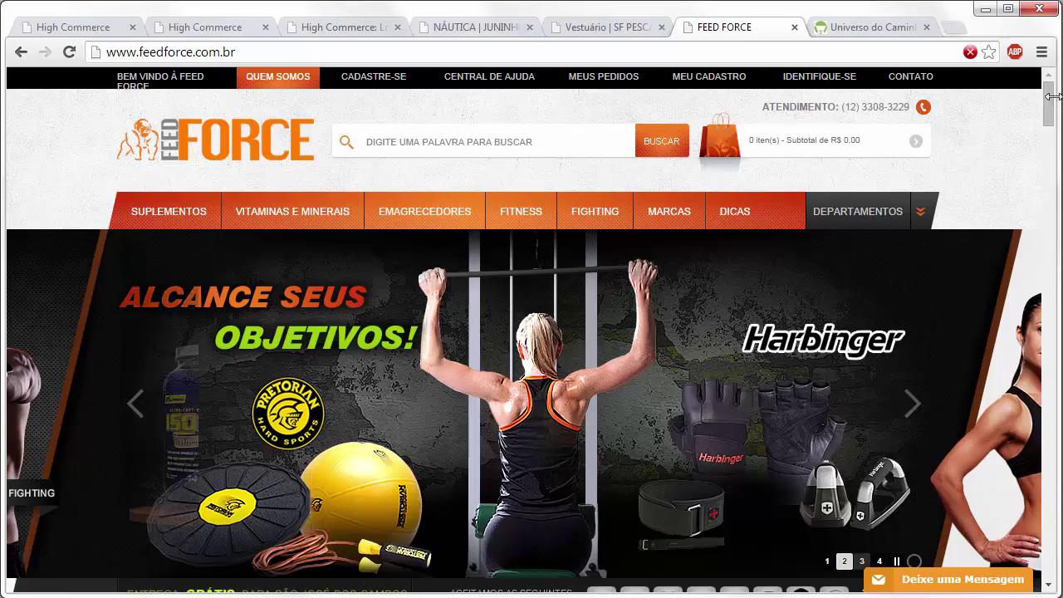
{"action": "mouse_move", "coordinate": [1049, 98]}
{"action": "left_mouse_down"}
{"action": "mouse_move", "coordinate": [1048, 211]}
{"action": "mouse_move", "coordinate": [1047, 92]}
{"action": "left_mouse_up"}
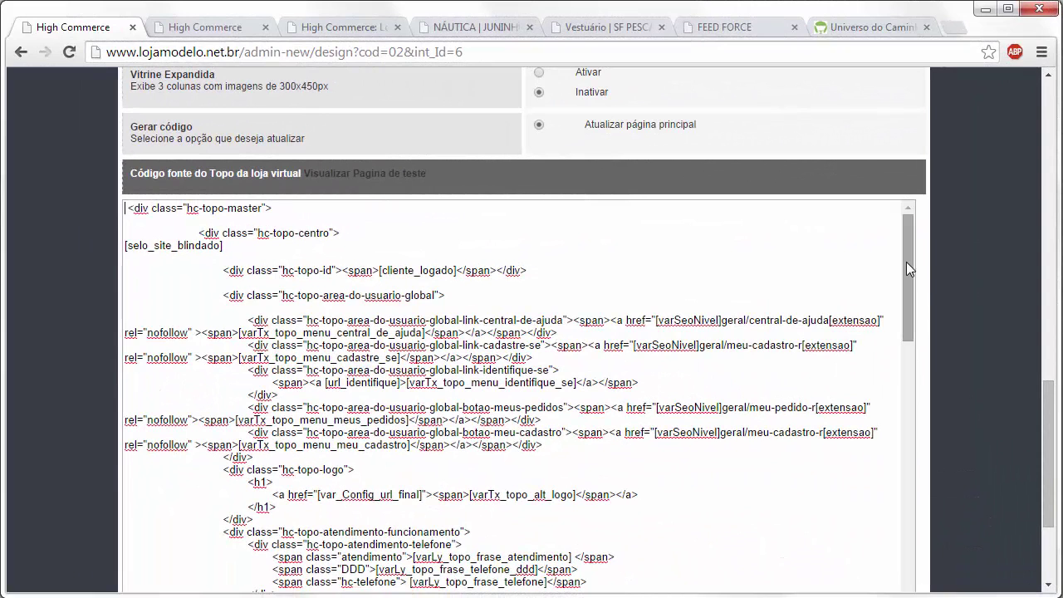
Locate the search block in the template's header source code and highlight its hc-topo-busca-cont class.
{"action": "left_click_drag", "start_coordinate": [906, 262], "coordinate": [898, 320]}
{"action": "scroll", "coordinate": [894, 374], "scroll_direction": "down", "scroll_amount": 2}
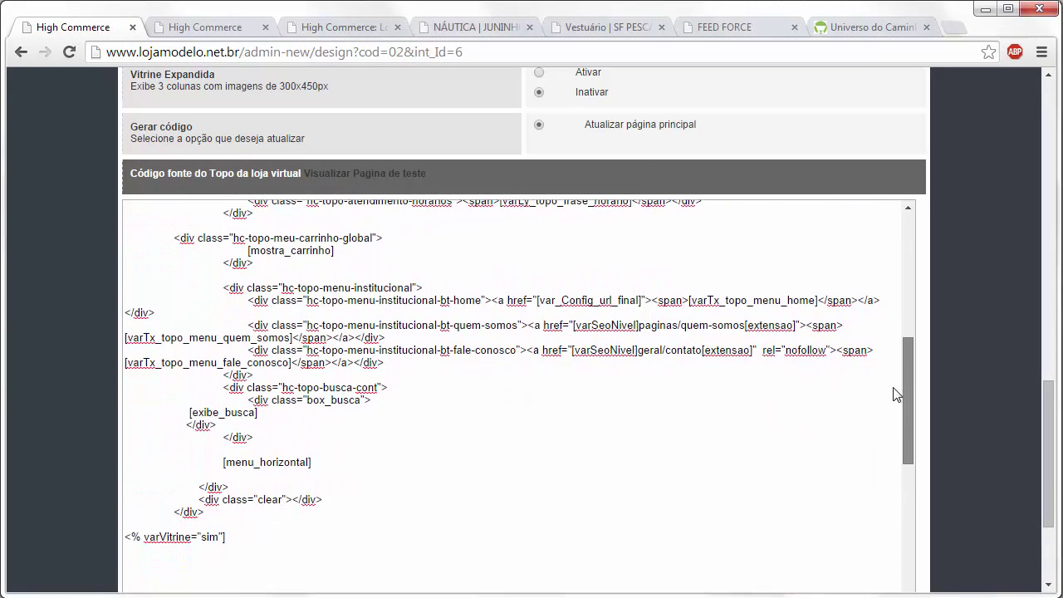
{"action": "left_click_drag", "start_coordinate": [393, 376], "coordinate": [281, 377]}
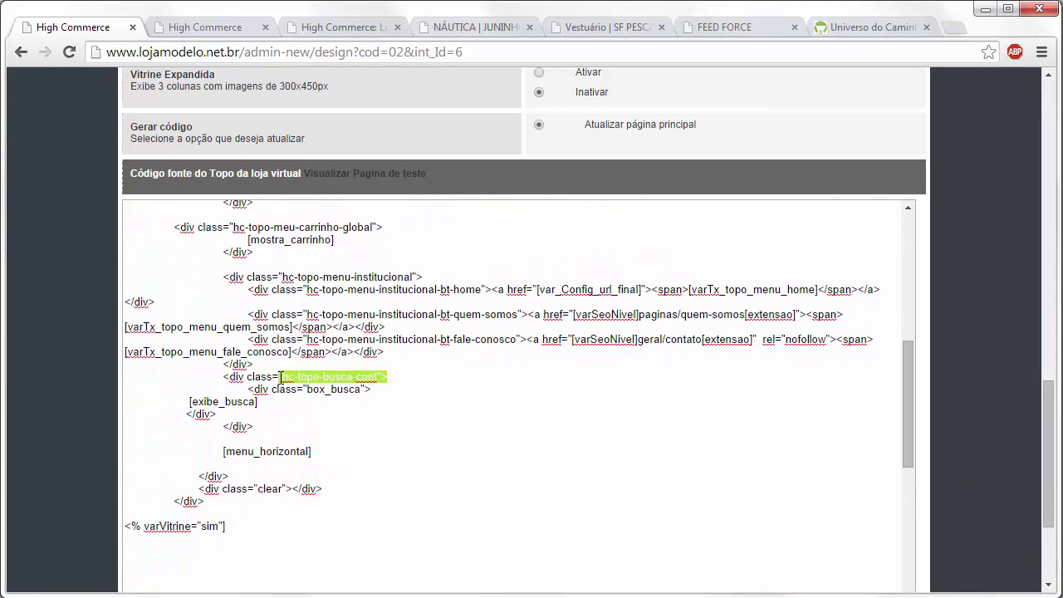
{"action": "left_click", "coordinate": [281, 378]}
{"action": "left_click_drag", "start_coordinate": [382, 376], "coordinate": [246, 378]}
Highlight the [varTx_topo_menu_meus_pedidos] variable in the user area near the start of the header source code.
{"action": "left_click_drag", "start_coordinate": [908, 382], "coordinate": [916, 245]}
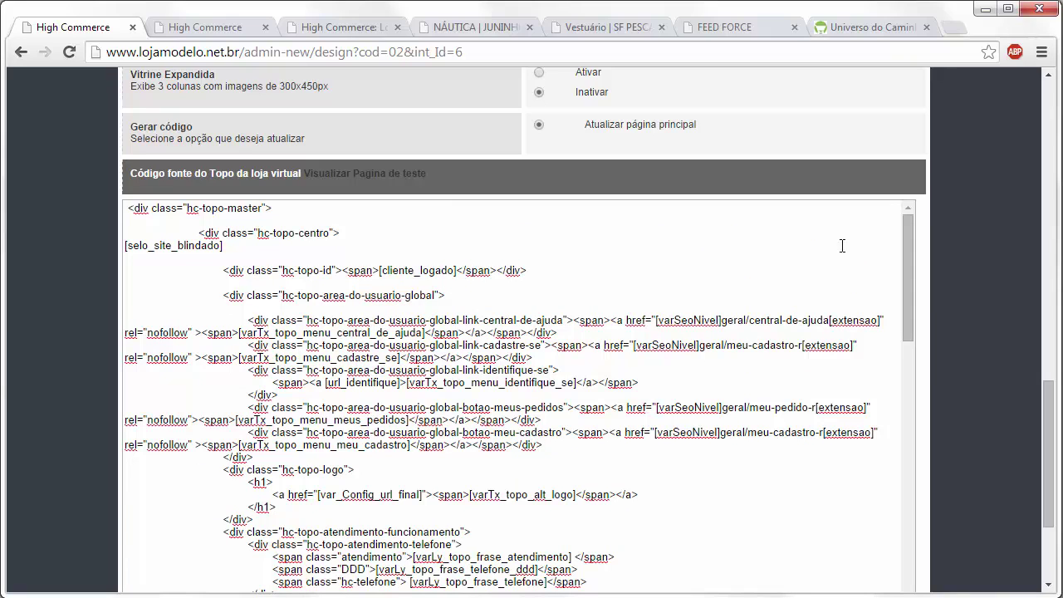
{"action": "left_click", "coordinate": [410, 420]}
{"action": "left_click_drag", "start_coordinate": [410, 420], "coordinate": [236, 424]}
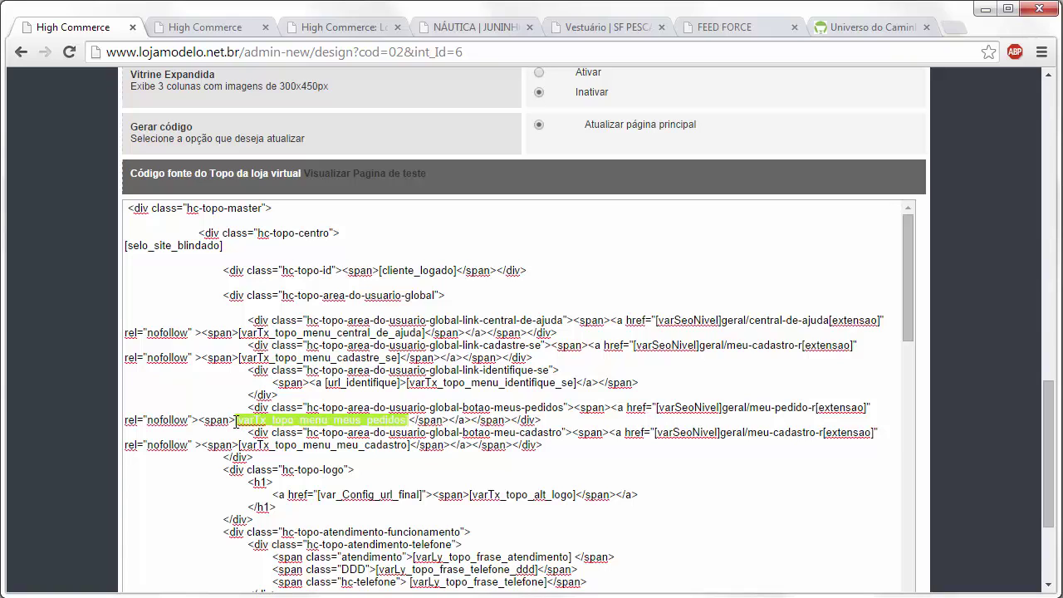
Clear the variable highlight in the header source code and return to the design manager's template list.
{"action": "left_click", "coordinate": [901, 294]}
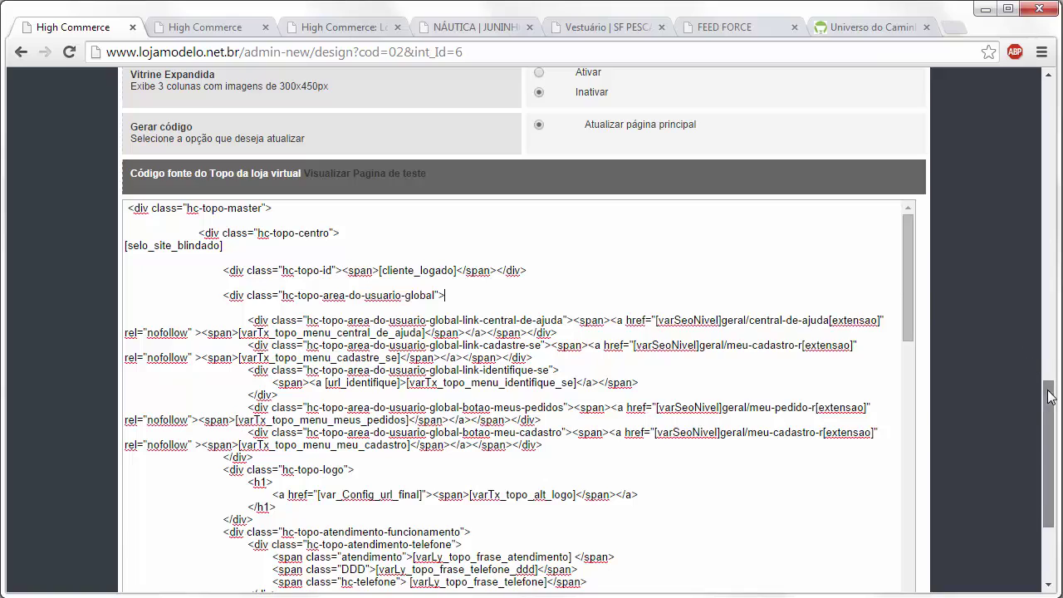
{"action": "left_click_drag", "start_coordinate": [1045, 379], "coordinate": [1045, 383]}
{"action": "scroll", "coordinate": [943, 371], "scroll_direction": "up", "scroll_amount": 1}
{"action": "left_click_drag", "start_coordinate": [907, 369], "coordinate": [908, 315]}
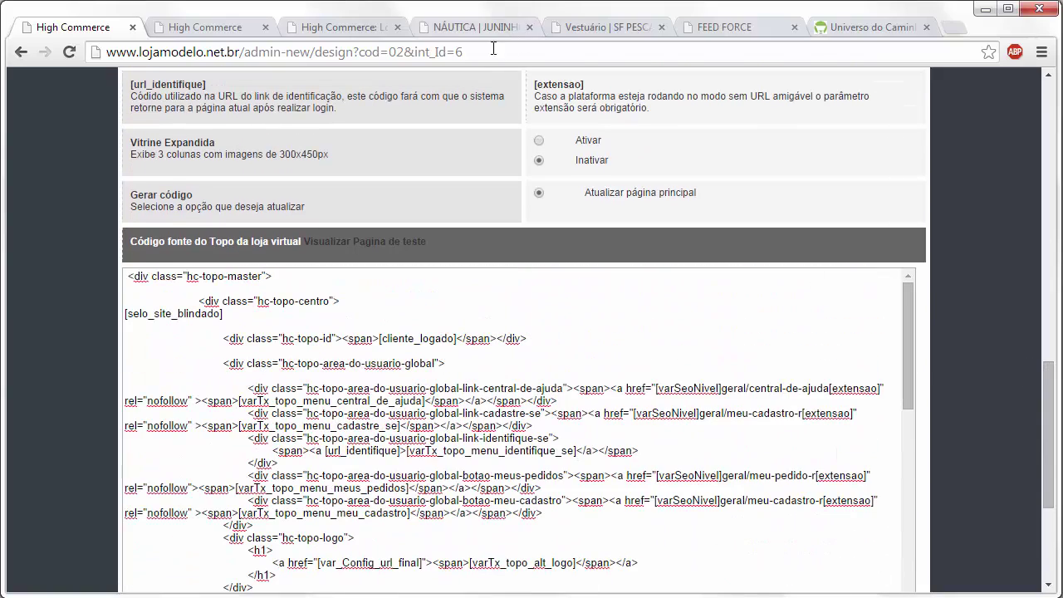
{"action": "scroll", "coordinate": [57, 152], "scroll_direction": "up", "scroll_amount": 5}
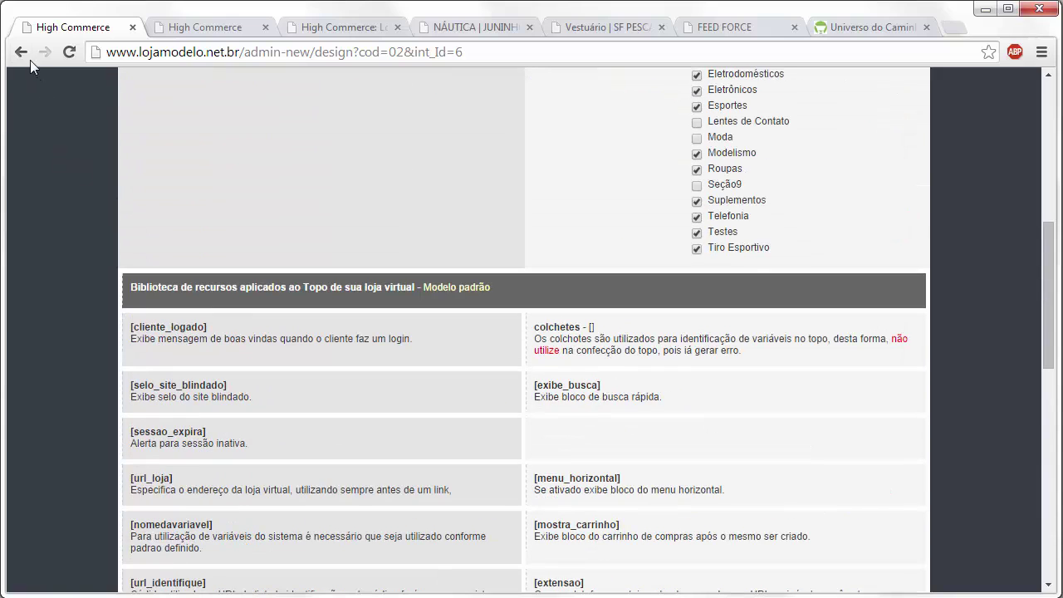
{"action": "key", "text": "alt+Left"}
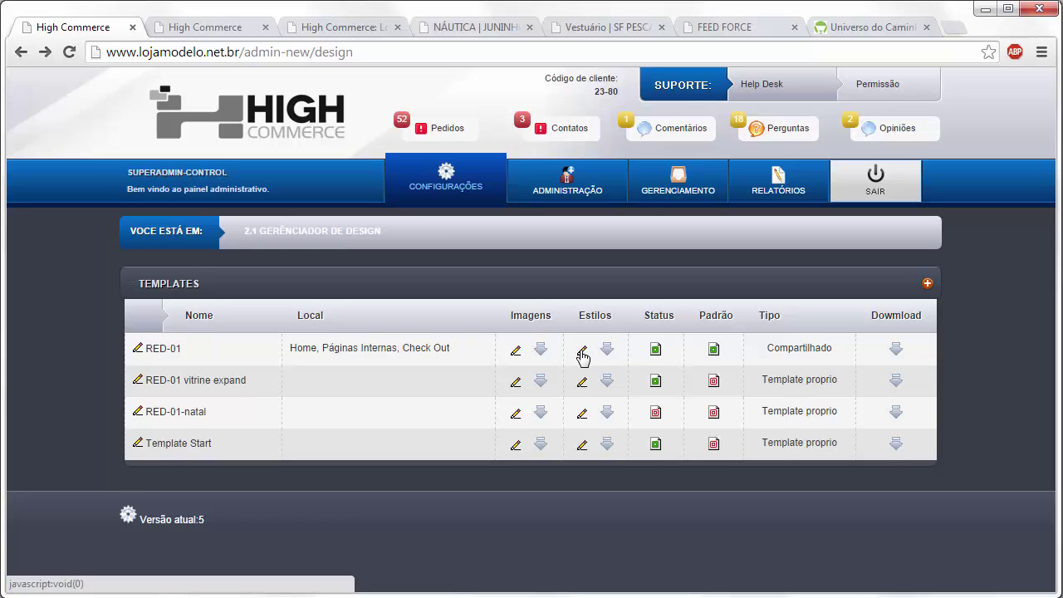
Show the RED-01 template's CSS files with the field for attaching CSS, and open its image files.
{"action": "left_click", "coordinate": [581, 352]}
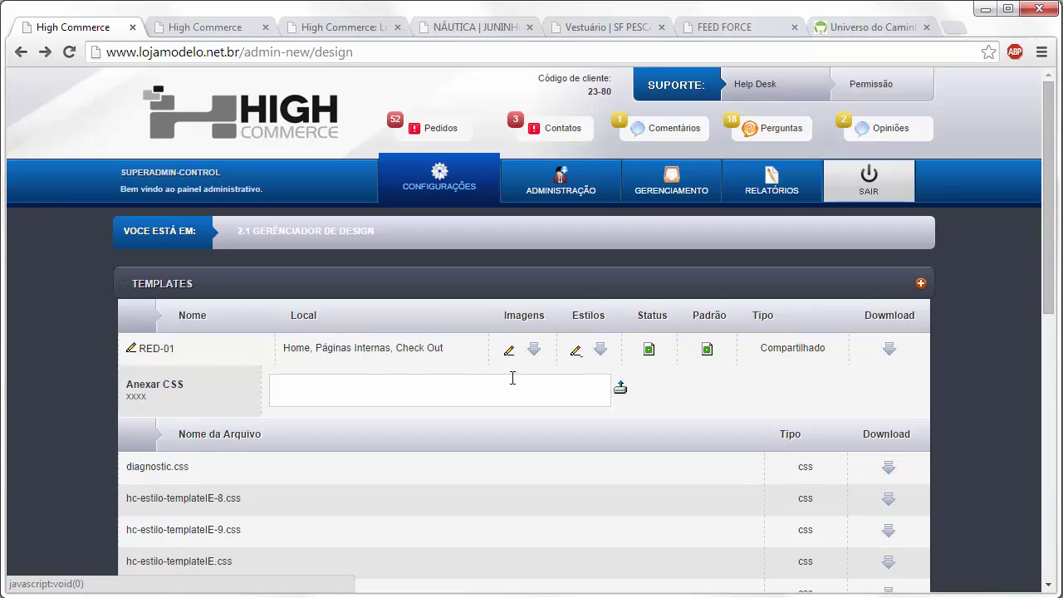
{"action": "left_click", "coordinate": [355, 384]}
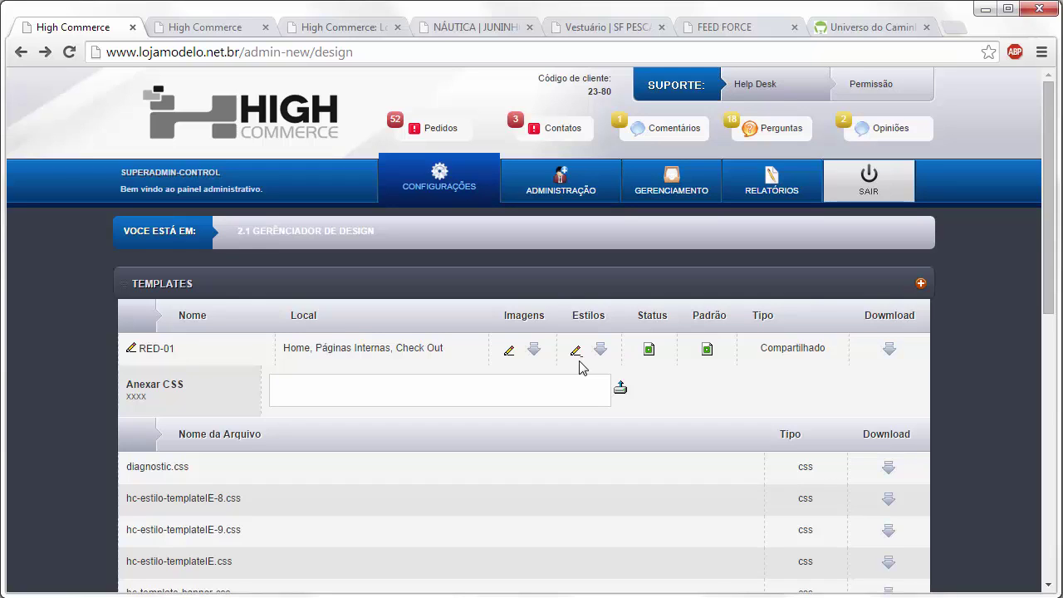
{"action": "left_click", "coordinate": [510, 355]}
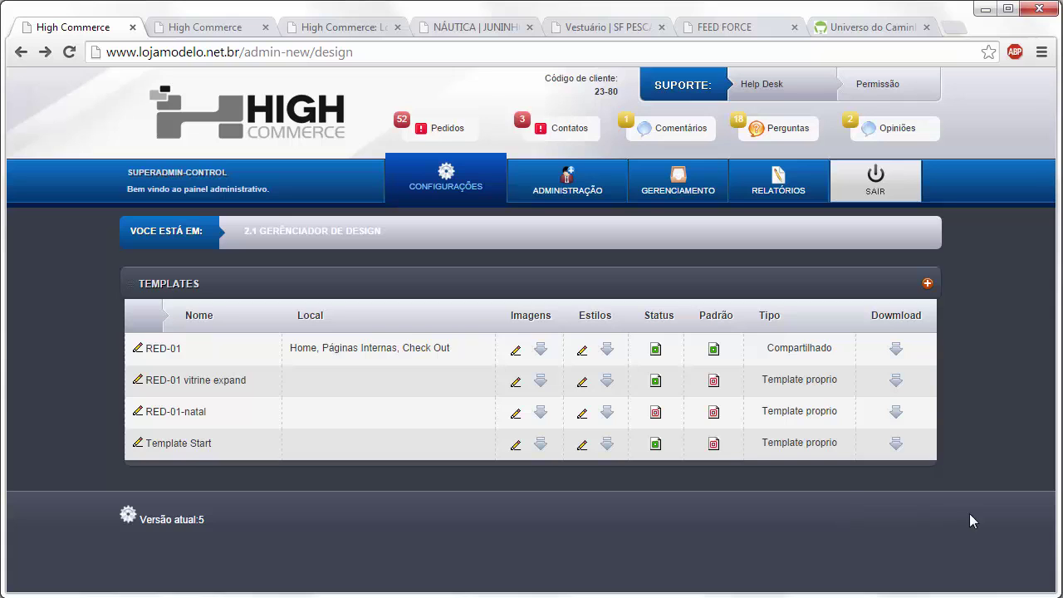
Open the form for adding a new template, review its name, folder, type and display location options, and return to the template list.
{"action": "left_click", "coordinate": [928, 285]}
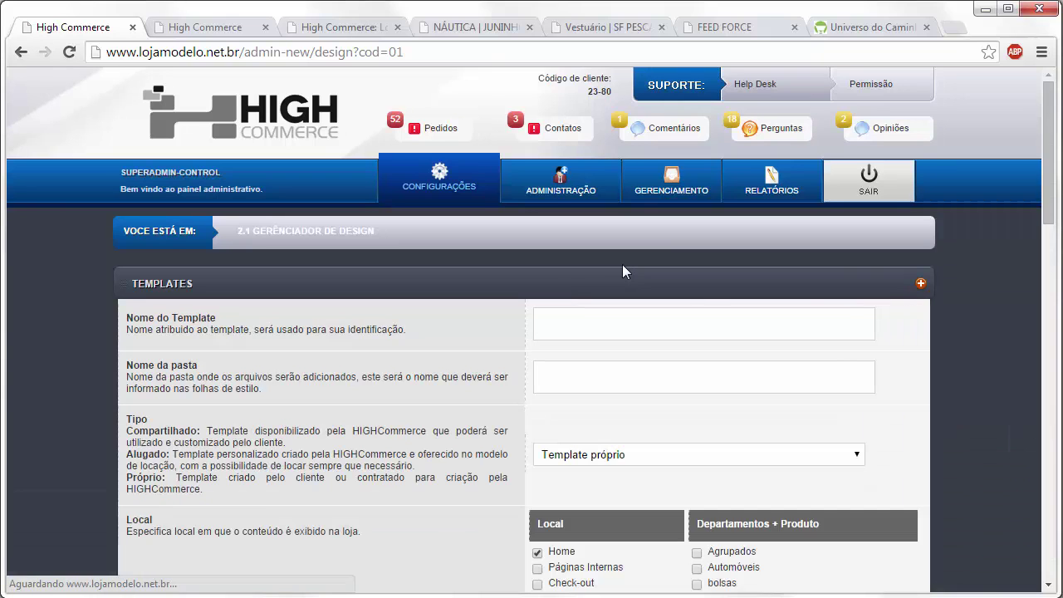
{"action": "scroll", "coordinate": [810, 320], "scroll_direction": "down", "scroll_amount": 2}
{"action": "scroll", "coordinate": [811, 331], "scroll_direction": "down", "scroll_amount": 1}
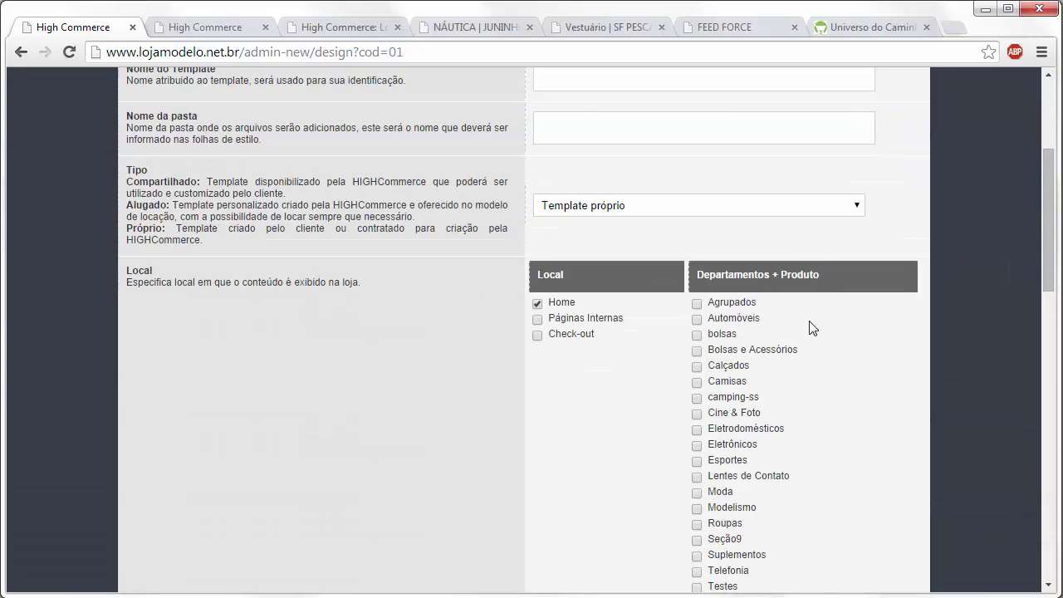
{"action": "scroll", "coordinate": [811, 328], "scroll_direction": "up", "scroll_amount": 3}
{"action": "left_click", "coordinate": [21, 52]}
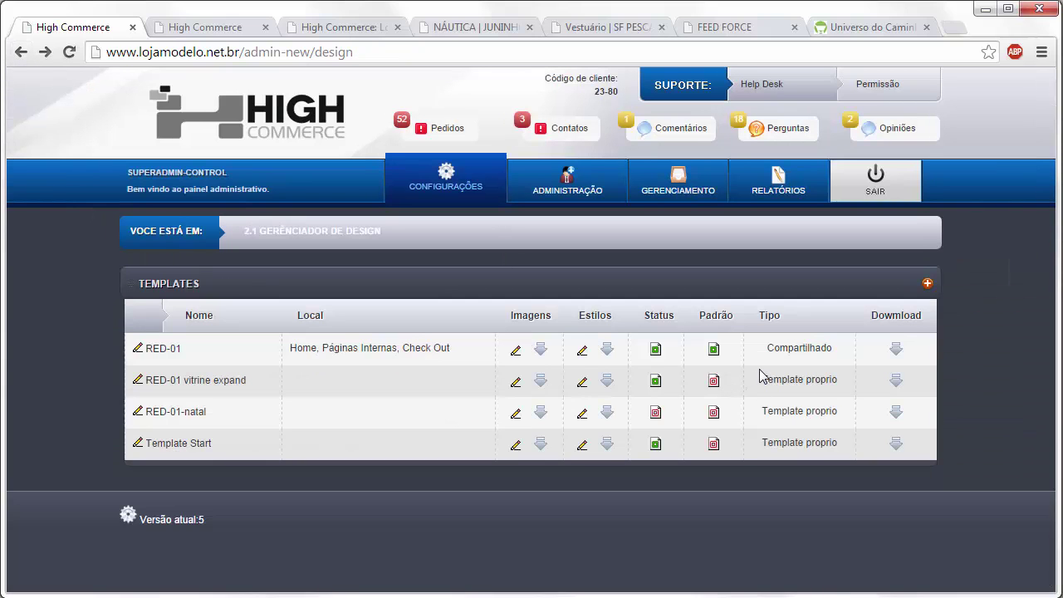